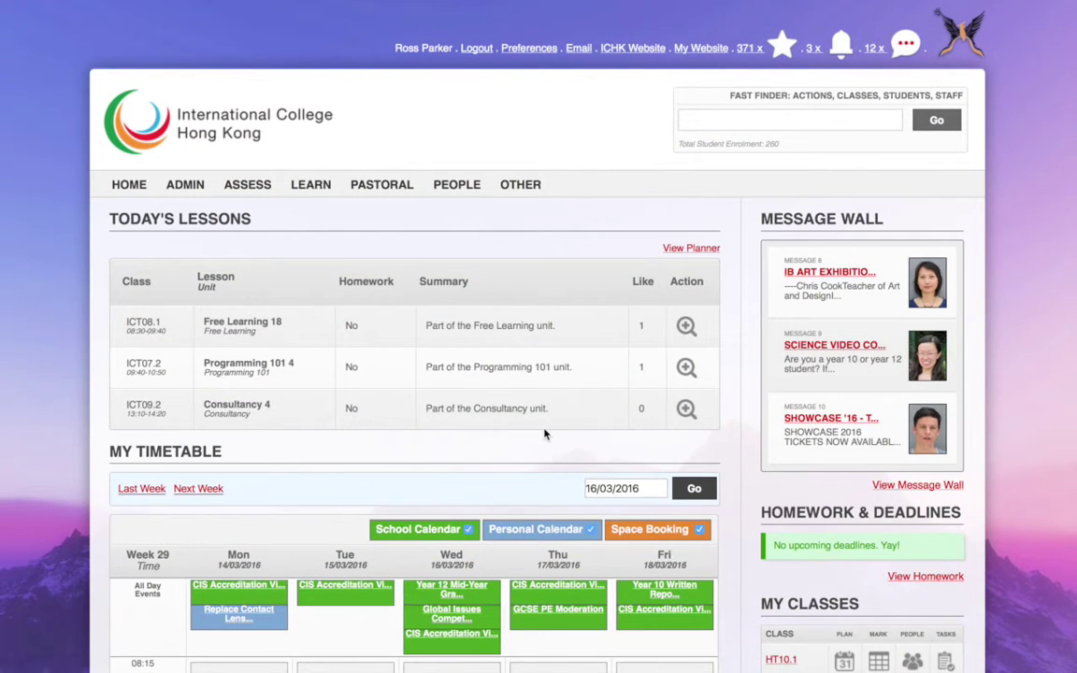
Open the Planner and look through the lessons scheduled for 16/03/2016
mouse_move(307, 186)
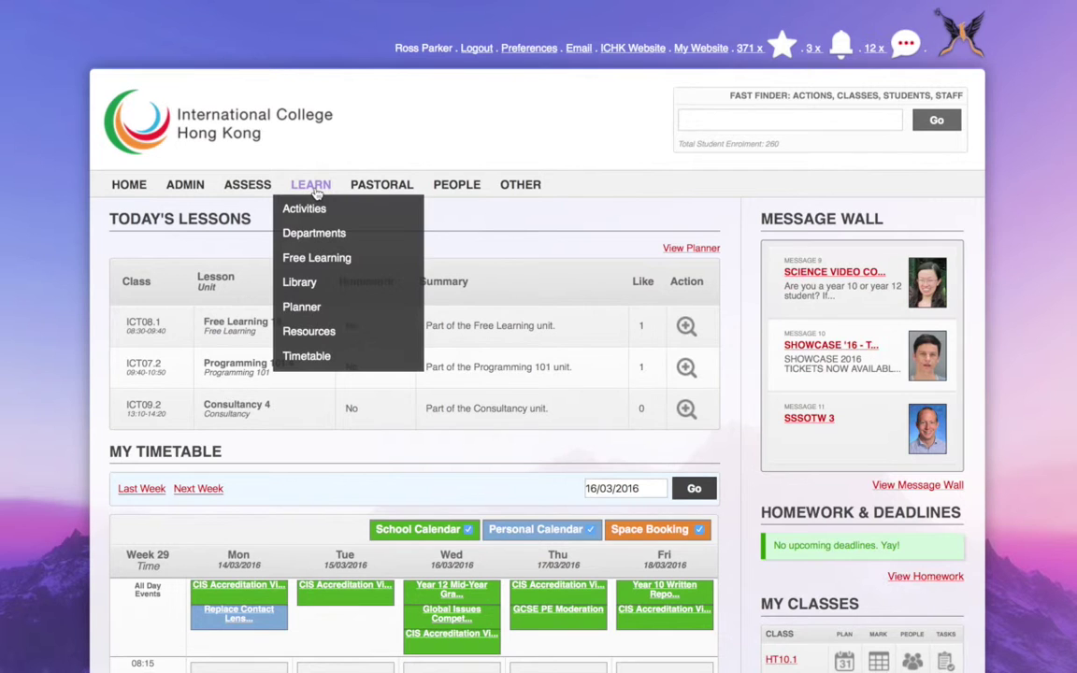
left_click(313, 311)
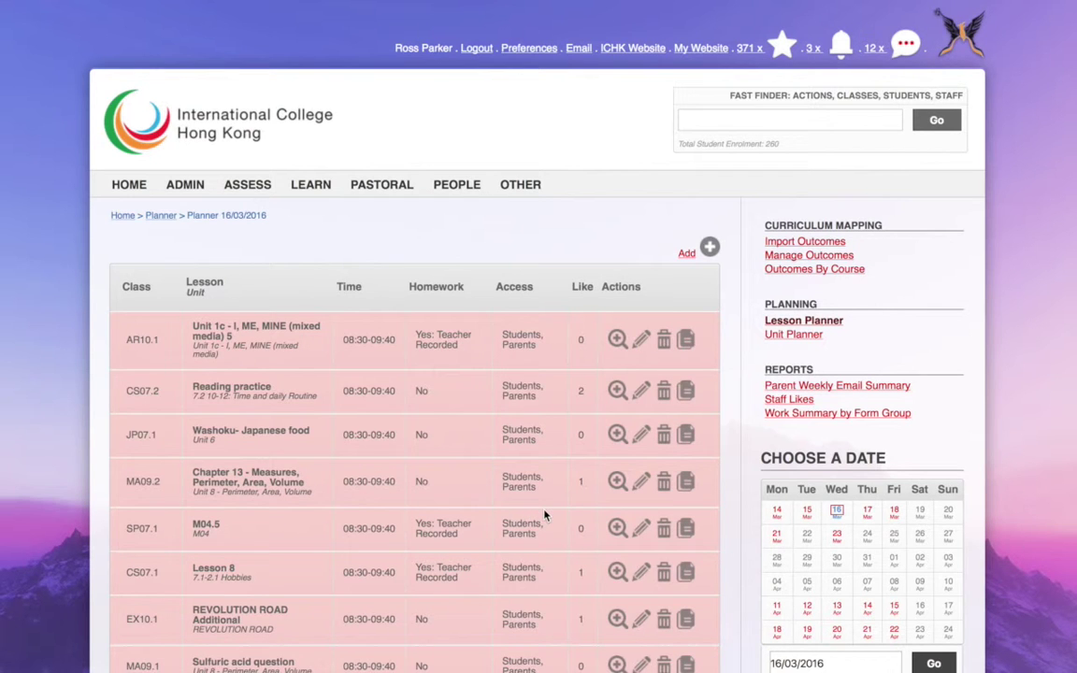
scroll(546, 515, "down", 1)
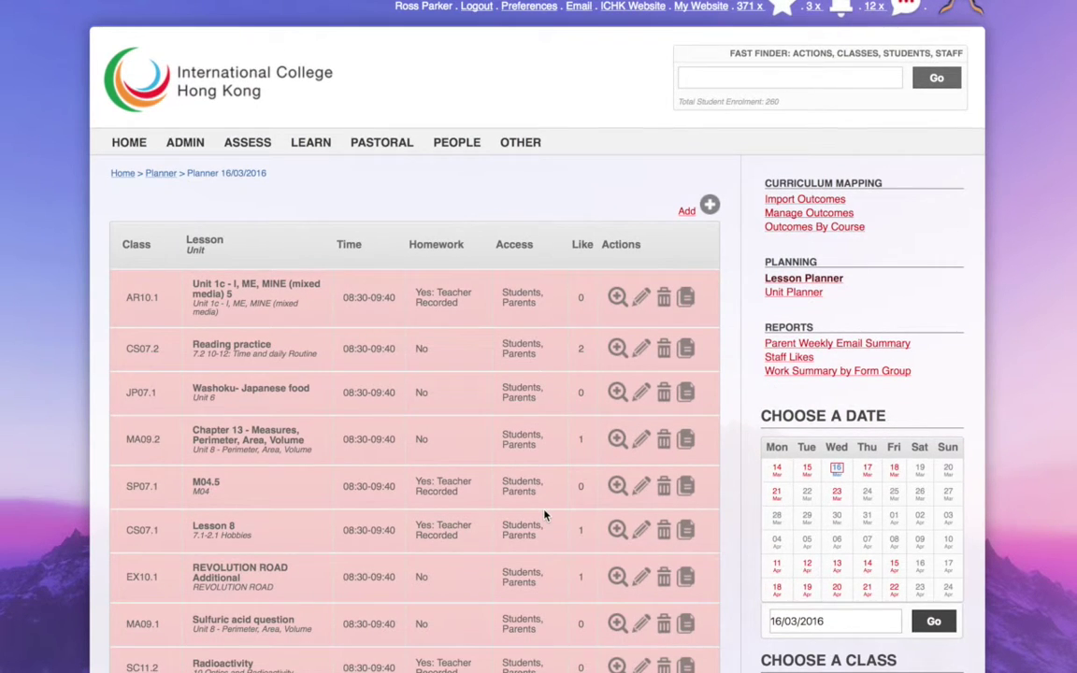
scroll(546, 513, "down", 4)
scroll(546, 513, "up", 5)
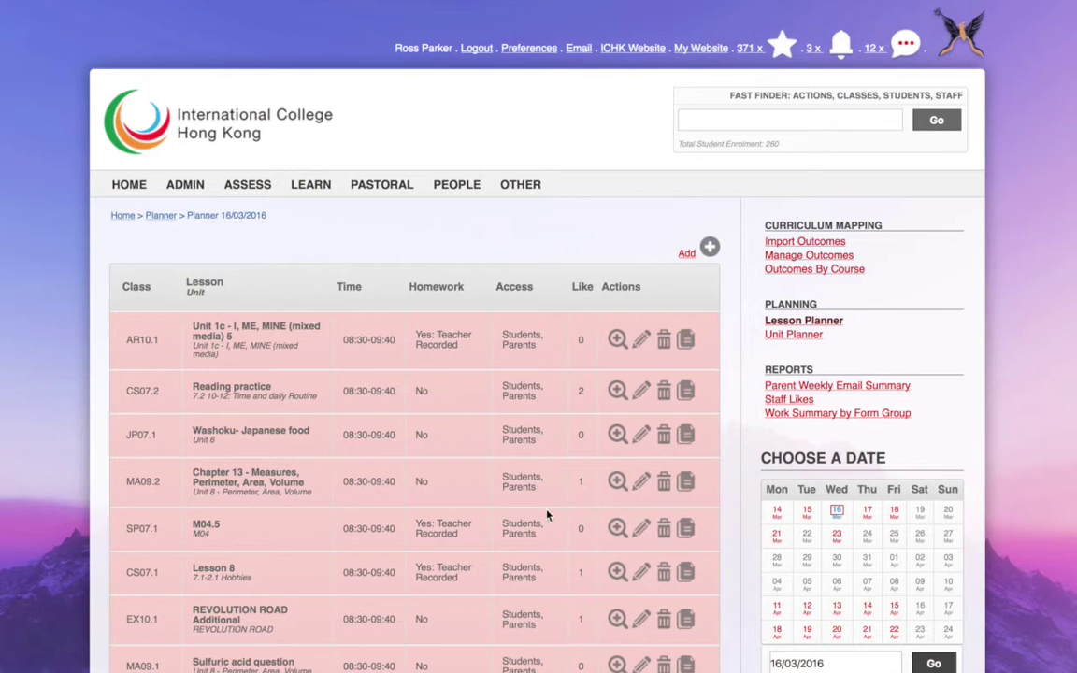
left_click(792, 335)
left_click(810, 499)
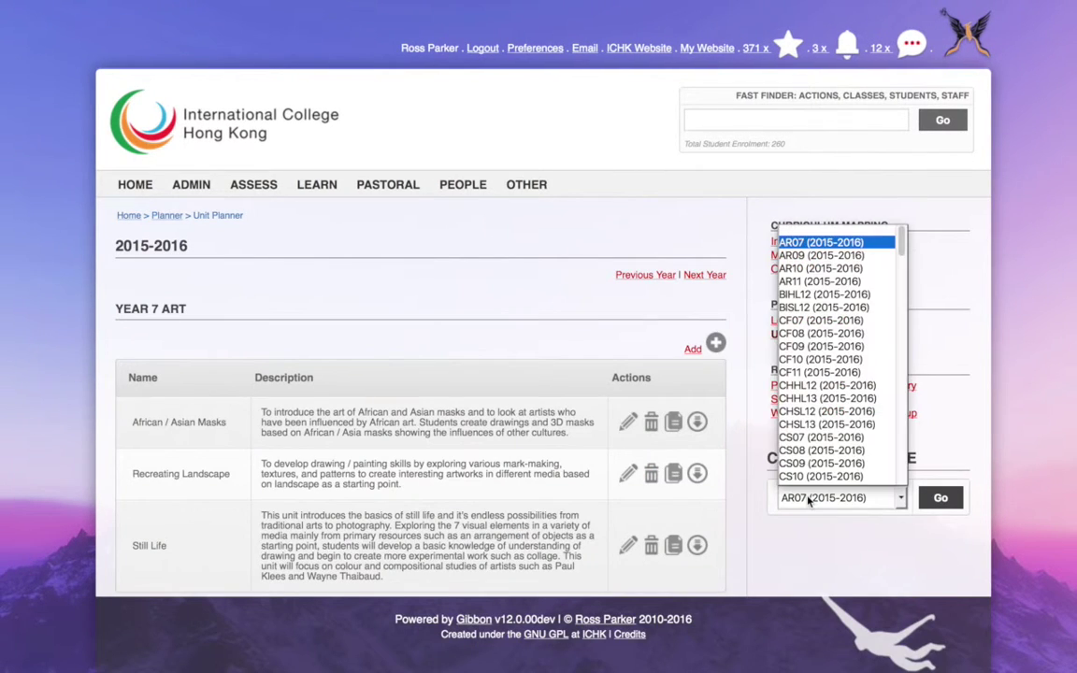
key("i")
key("Return")
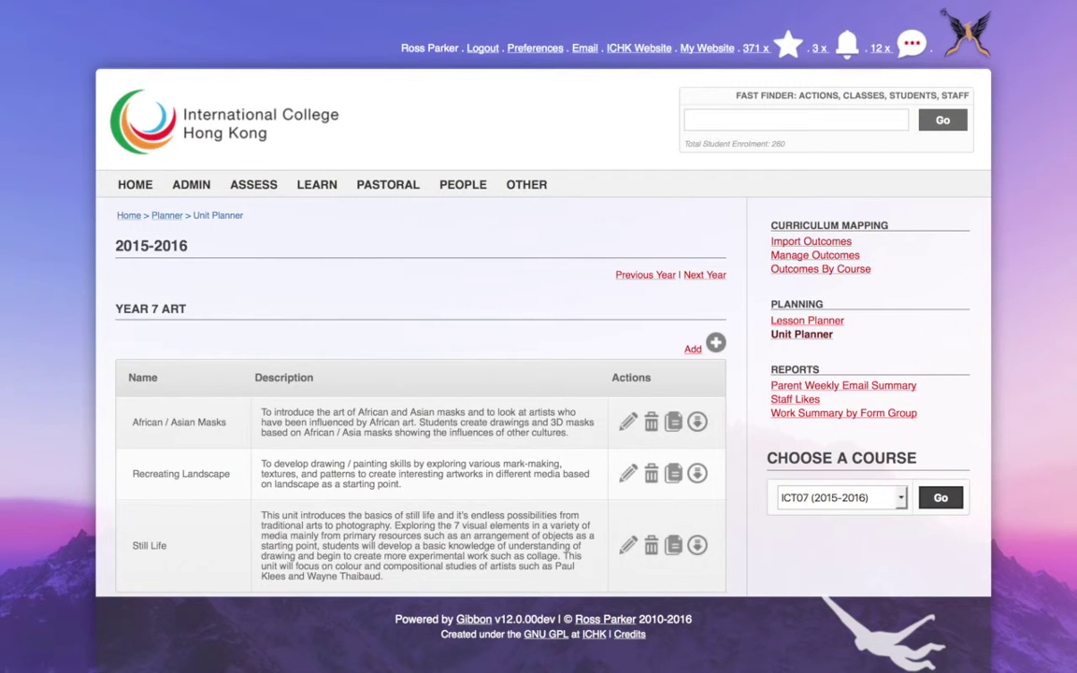
left_click(941, 499)
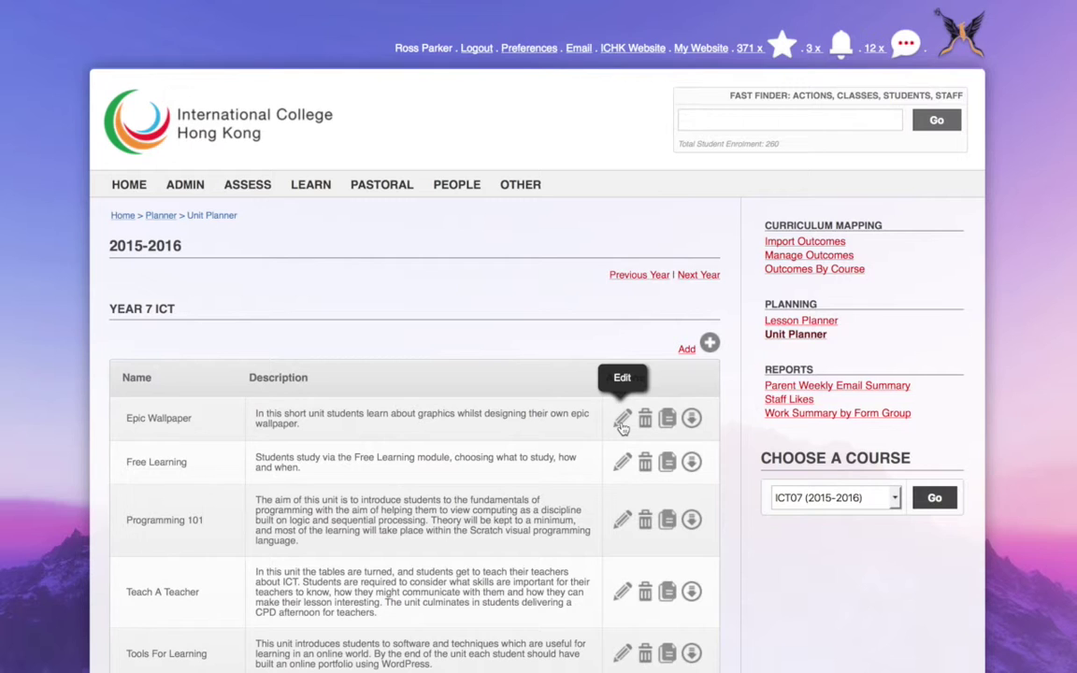
Open the Epic Wallpaper unit for editing and examine its basics, outcomes, classes, unit outline and Smart Blocks
left_click(622, 420)
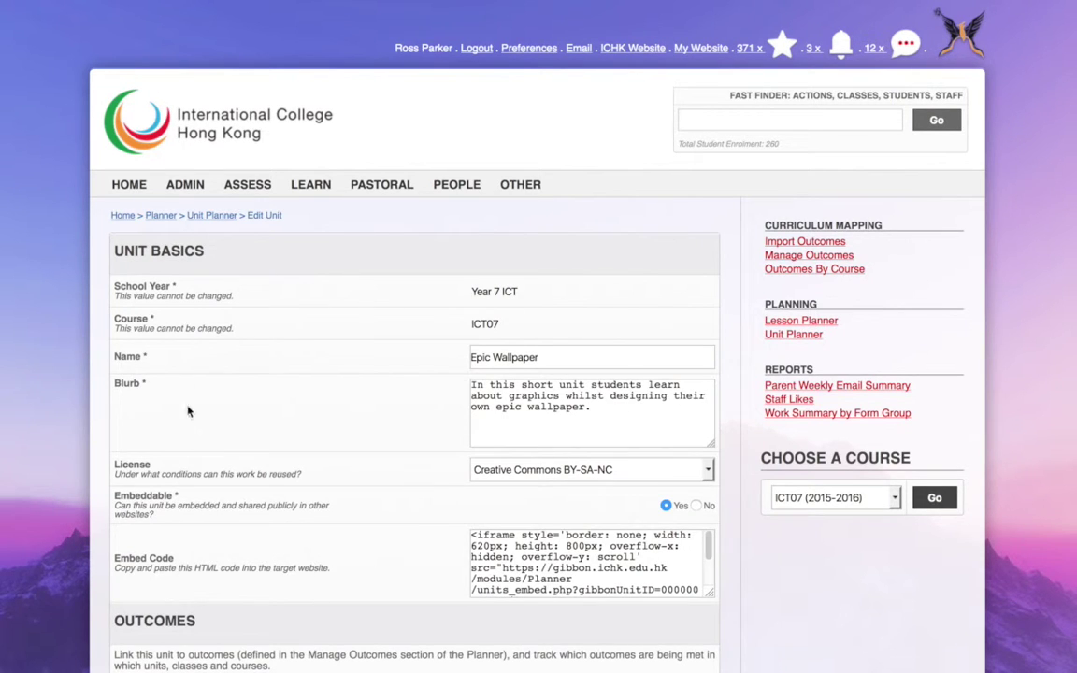
scroll(197, 449, "down", 10)
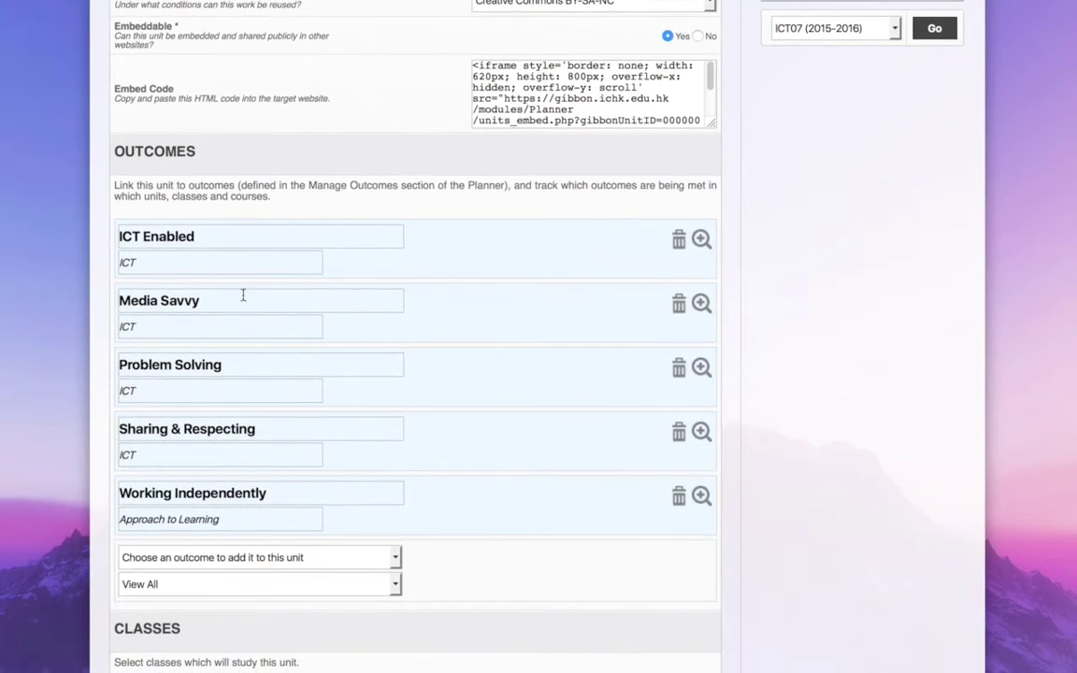
scroll(244, 295, "down", 6)
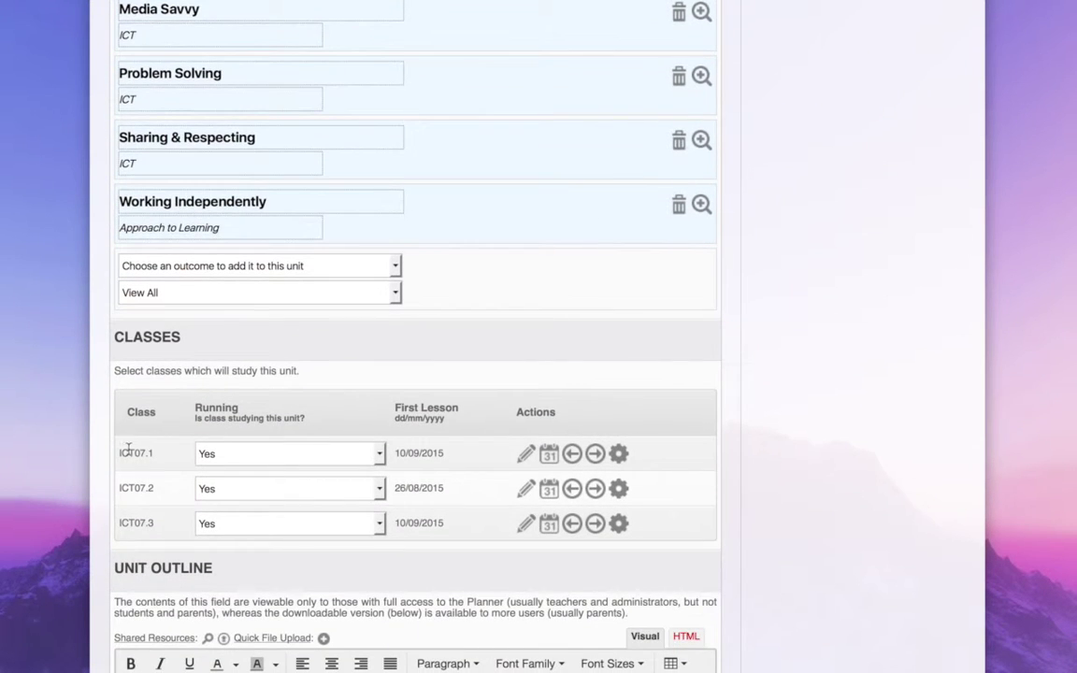
scroll(146, 460, "down", 7)
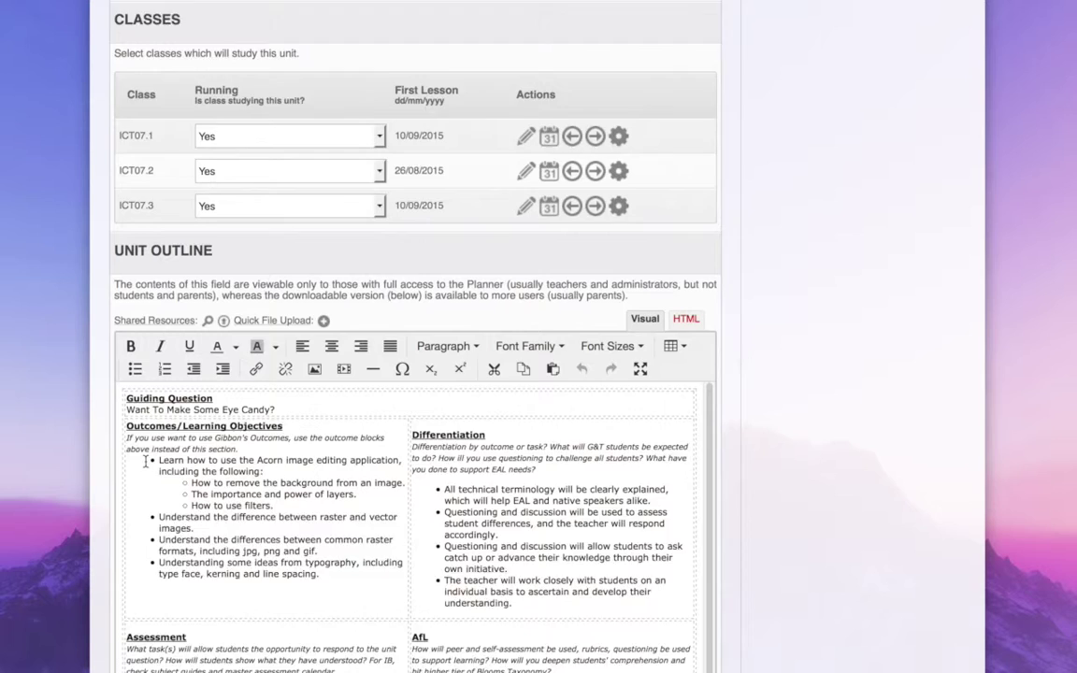
scroll(146, 460, "down", 4)
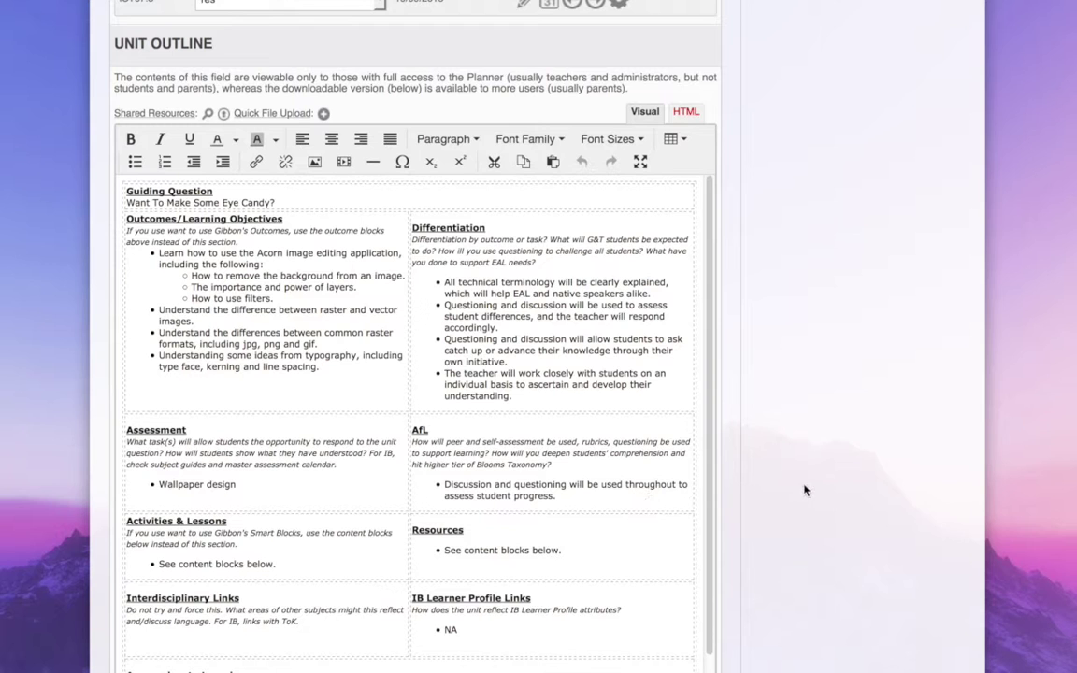
scroll(804, 490, "down", 10)
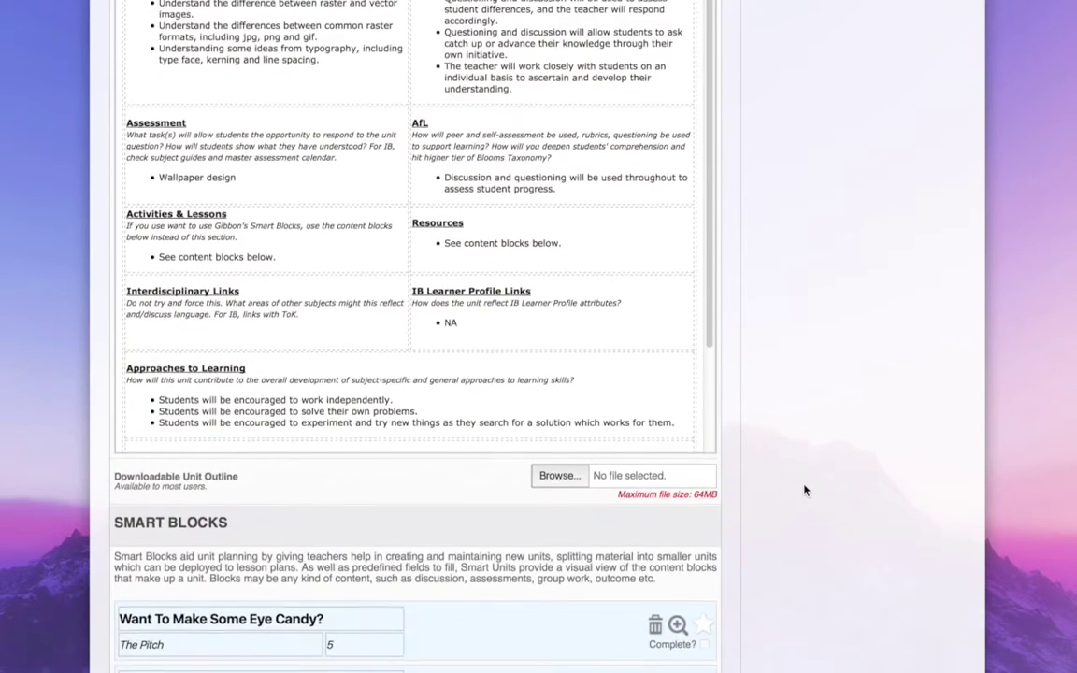
scroll(804, 490, "down", 5)
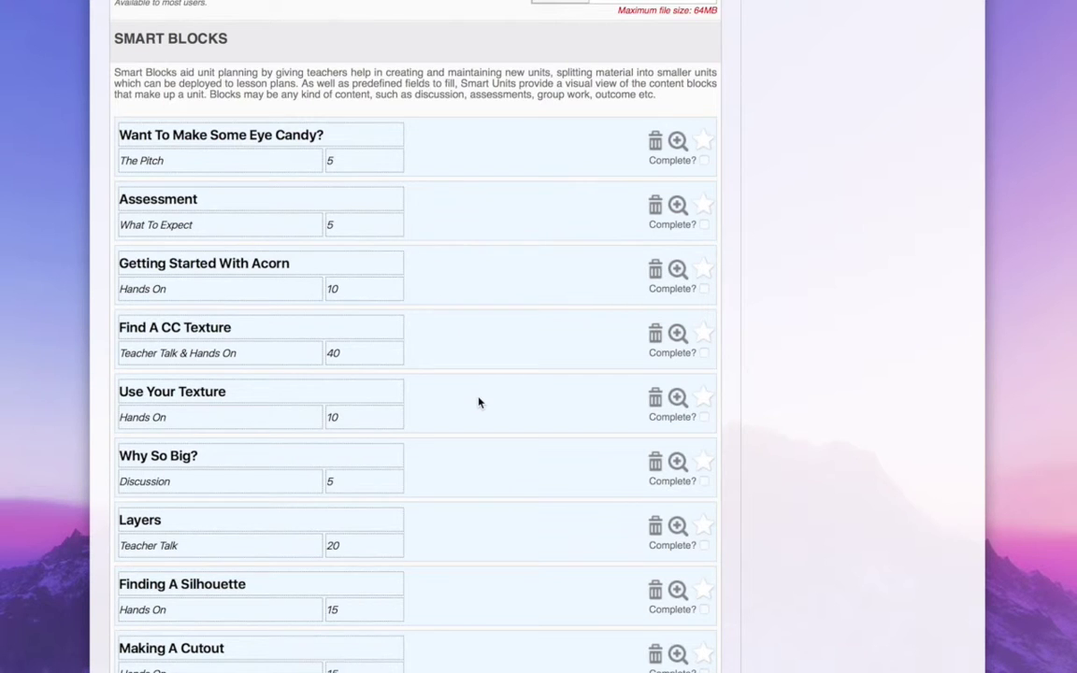
scroll(479, 402, "down", 11)
scroll(479, 402, "down", 3)
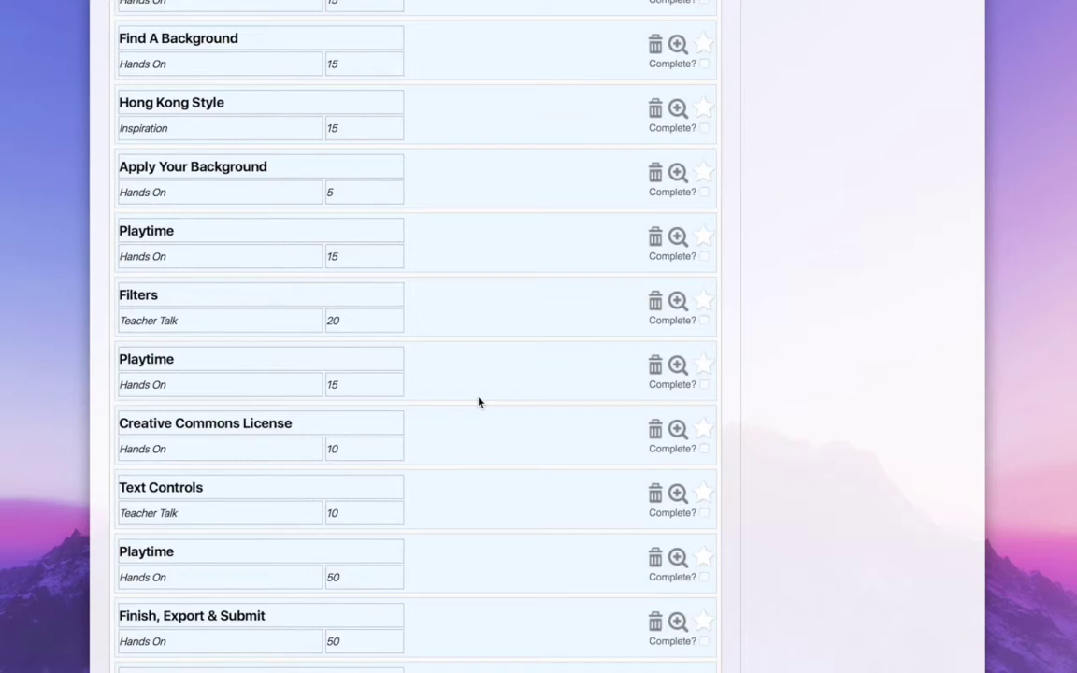
scroll(479, 402, "up", 14)
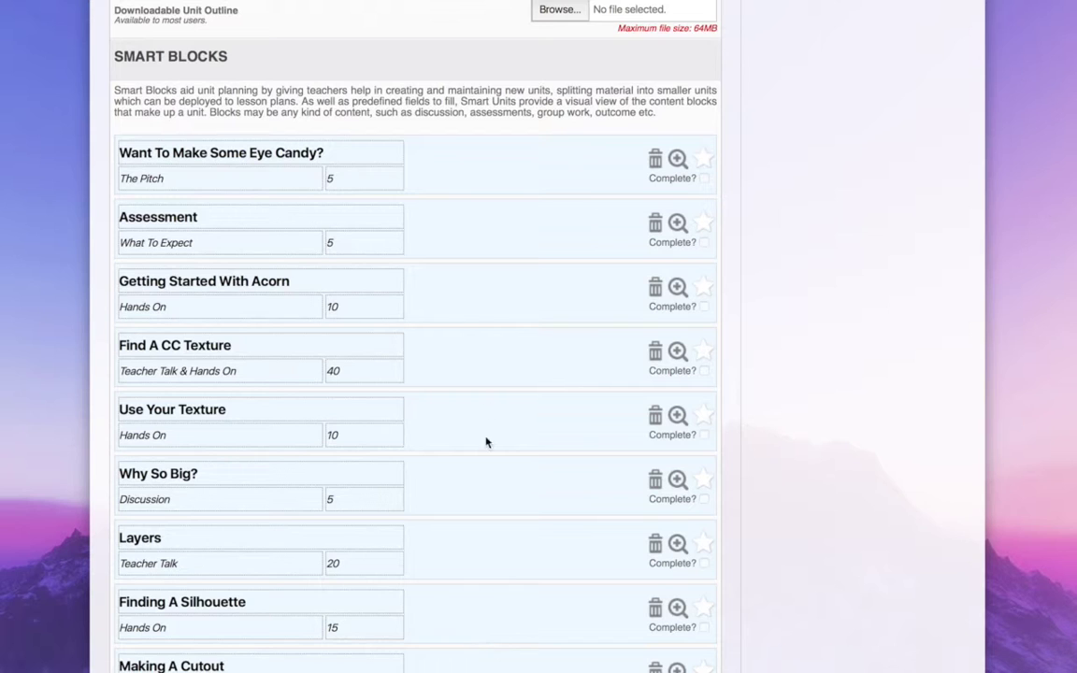
Inspect the contents, teacher's notes and outcomes of the "Want To Make Some Eye Candy?" Smart Block, and try repositioning the block in the list
left_click(679, 160)
scroll(656, 341, "down", 2)
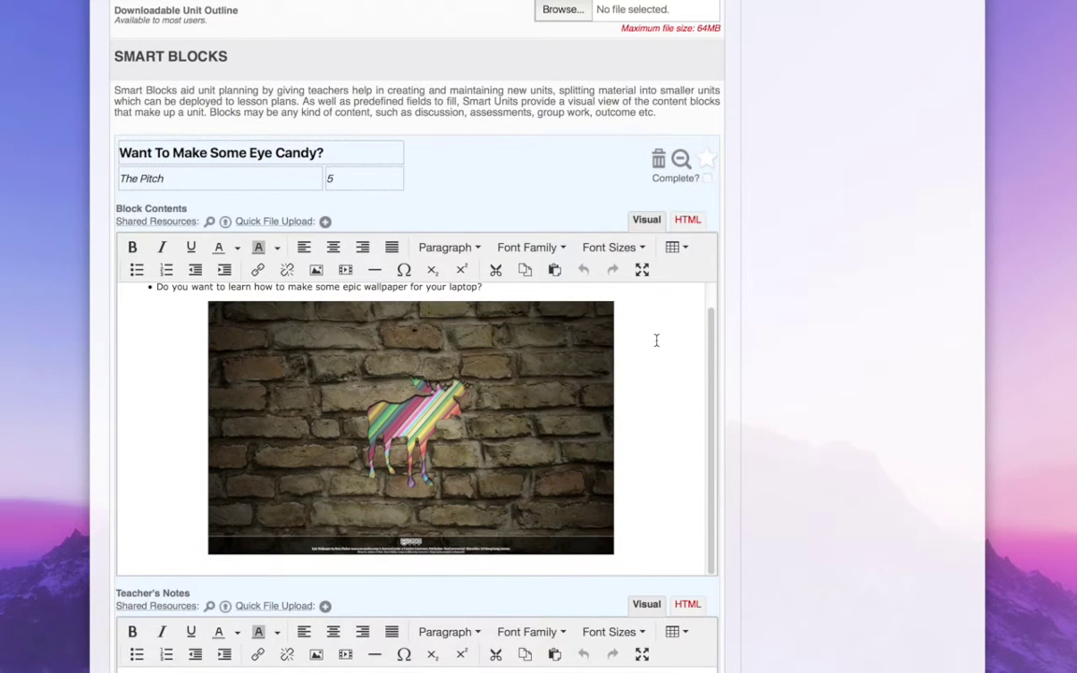
scroll(656, 340, "up", 2)
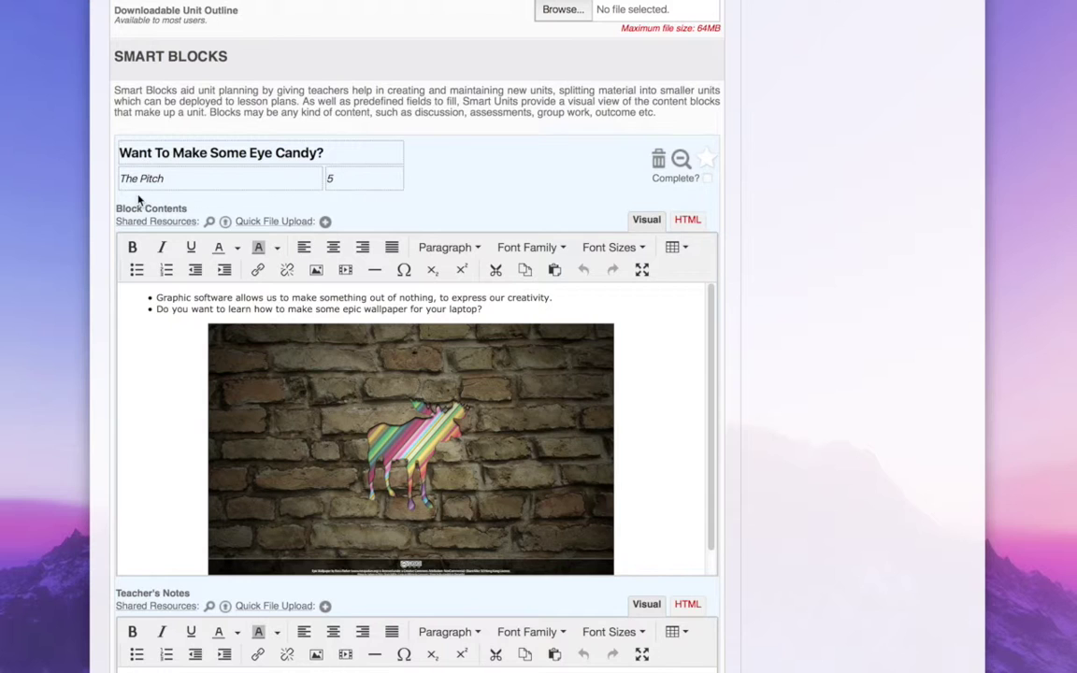
scroll(116, 421, "down", 1)
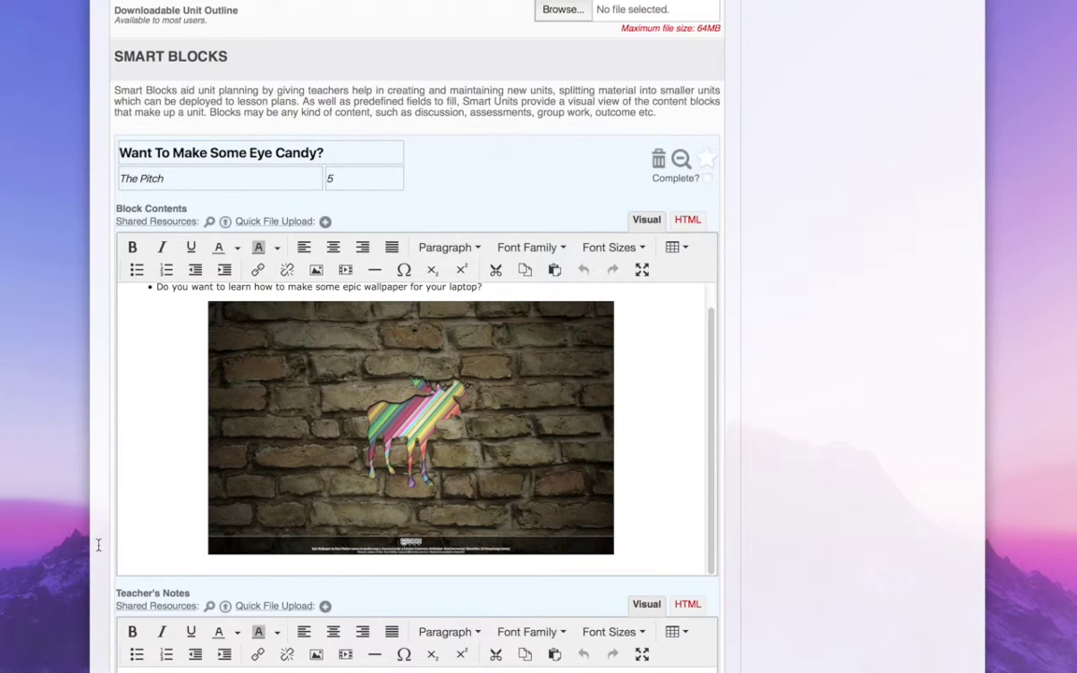
scroll(136, 617, "down", 5)
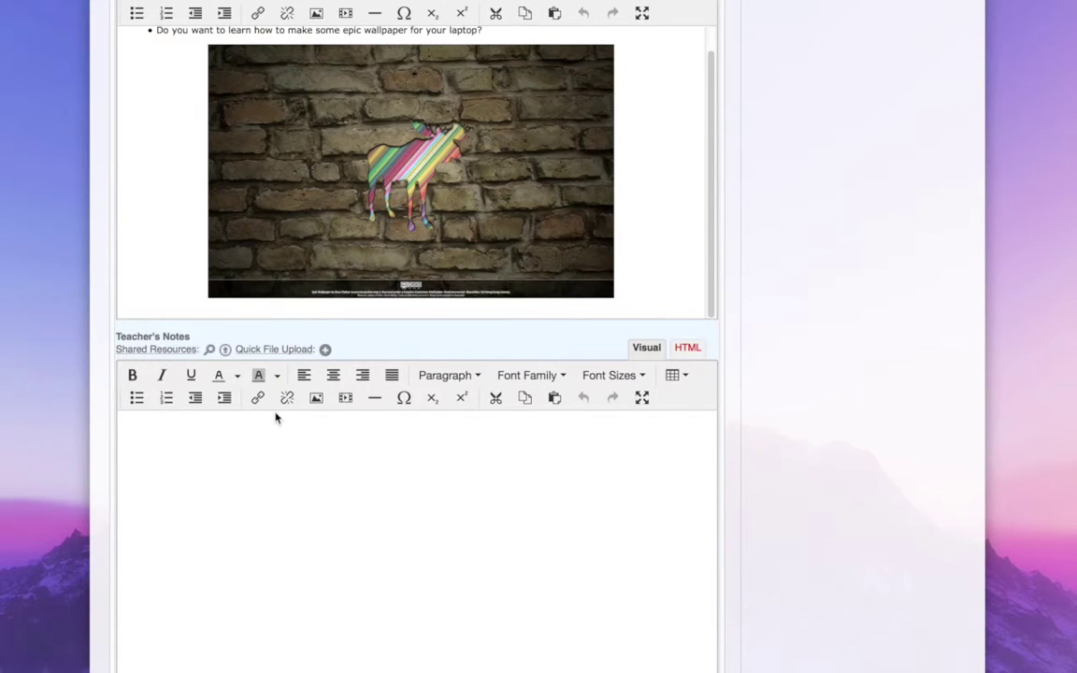
scroll(195, 561, "down", 5)
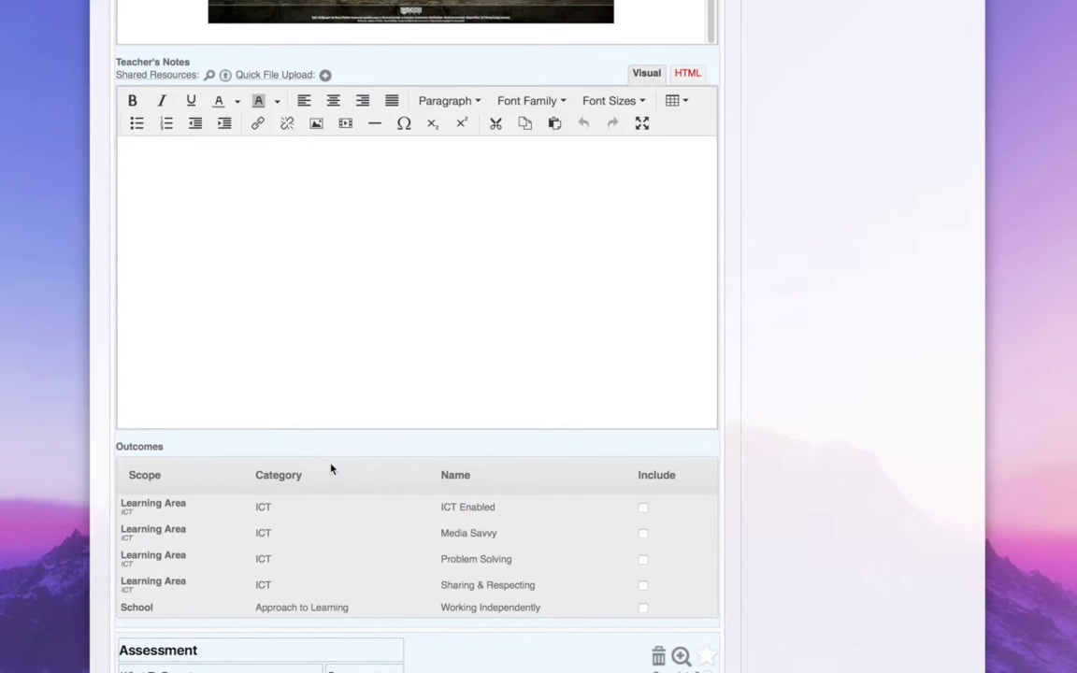
scroll(633, 522, "up", 10)
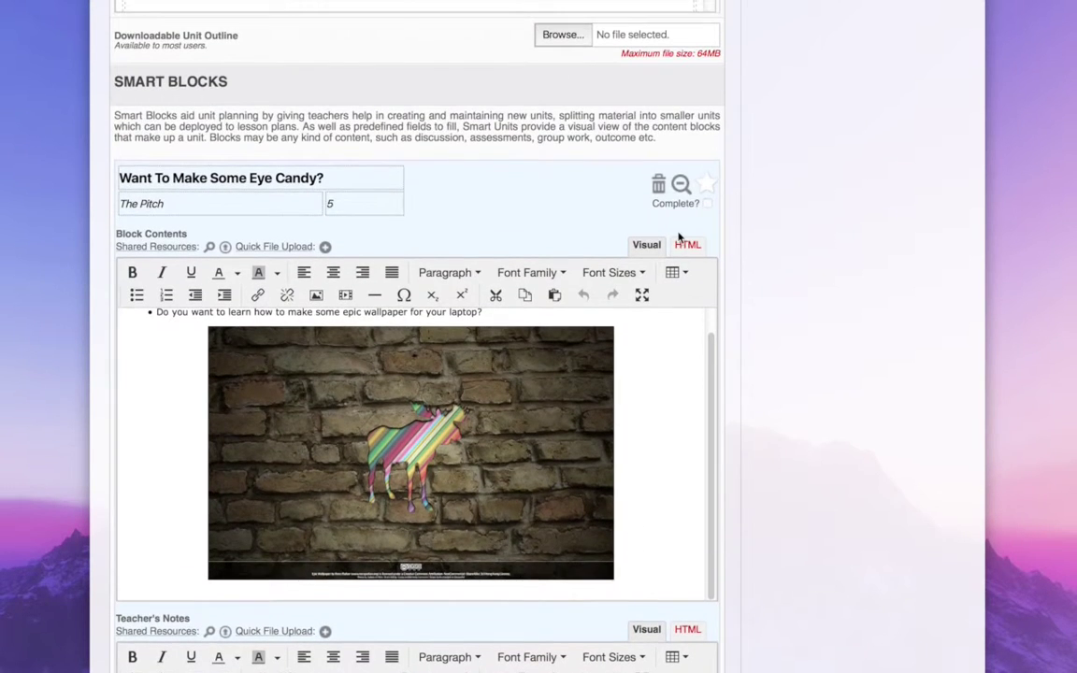
left_click(680, 184)
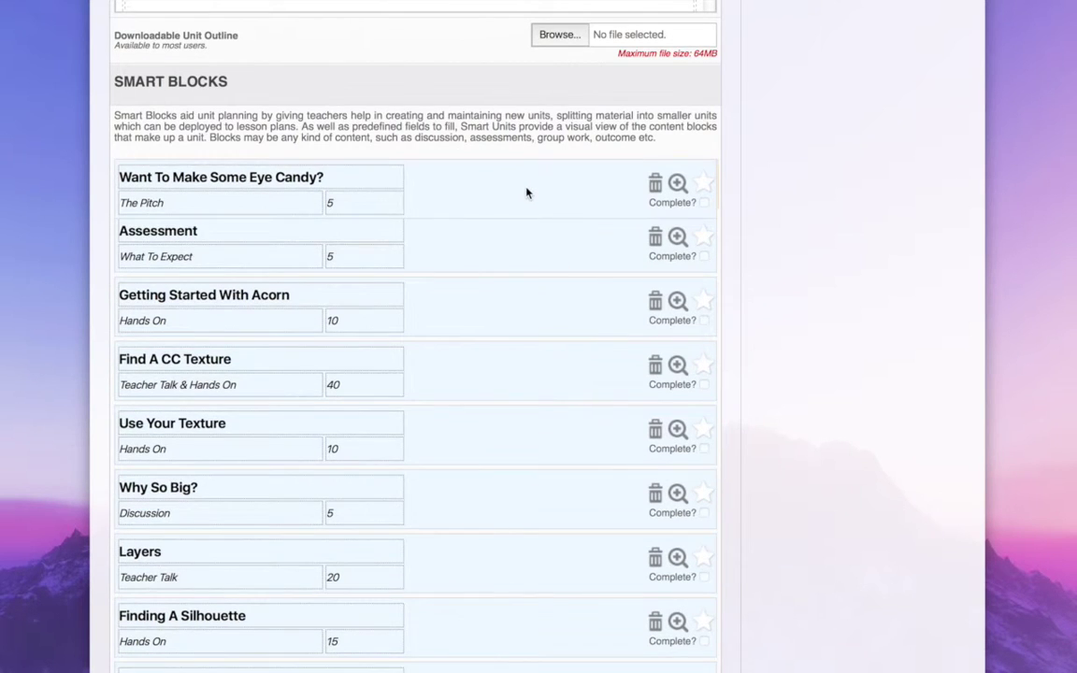
left_click_drag(483, 186, 539, 176)
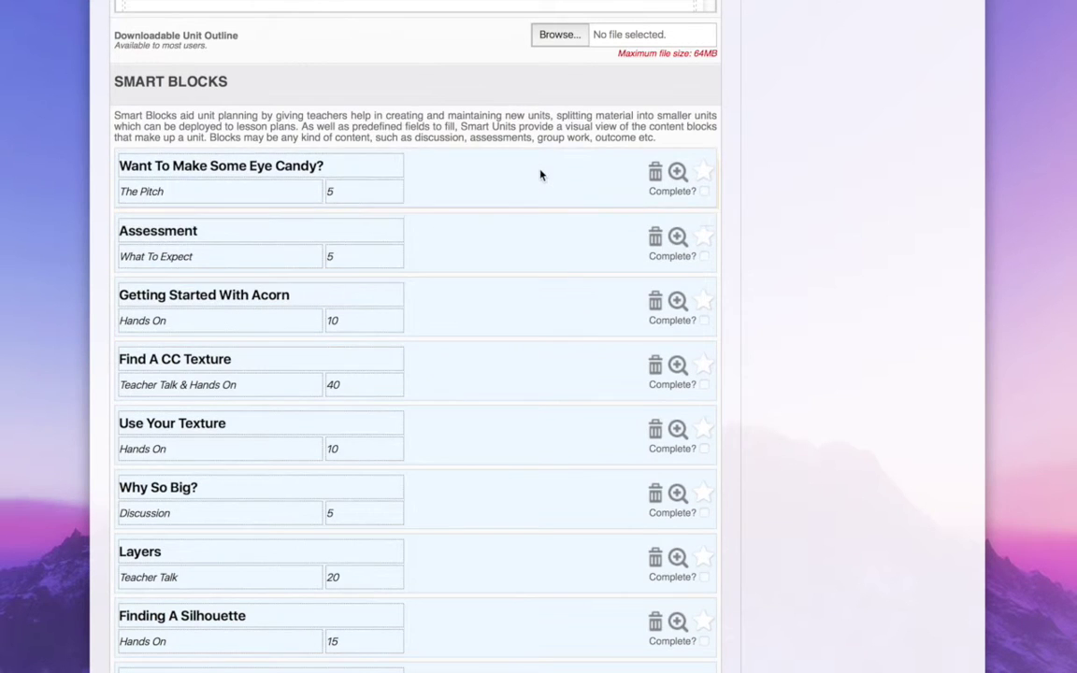
Return to the unit's class list and open the working copy of the unit for class ICT07.1
scroll(799, 296, "up", 1)
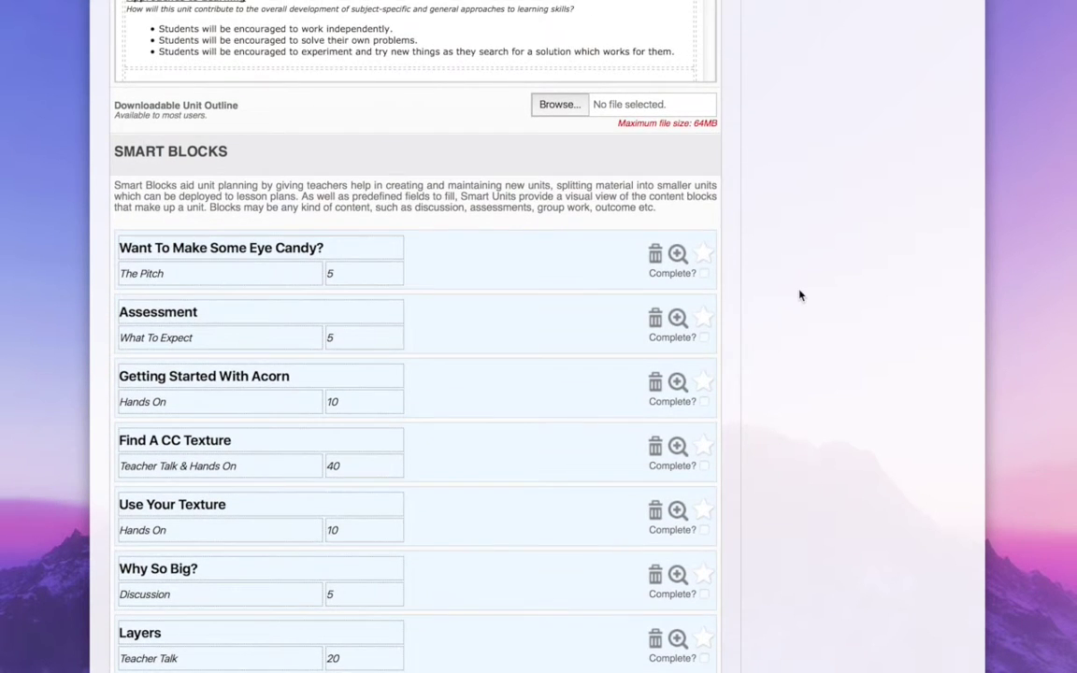
scroll(445, 277, "down", 1)
scroll(581, 577, "up", 8)
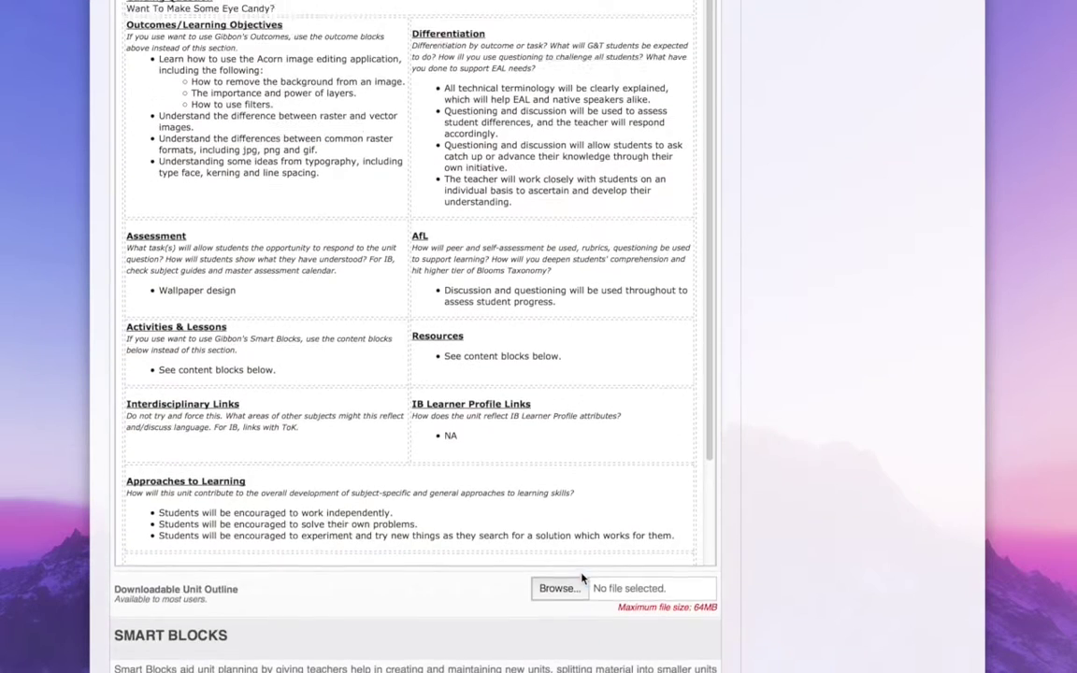
scroll(582, 577, "up", 2)
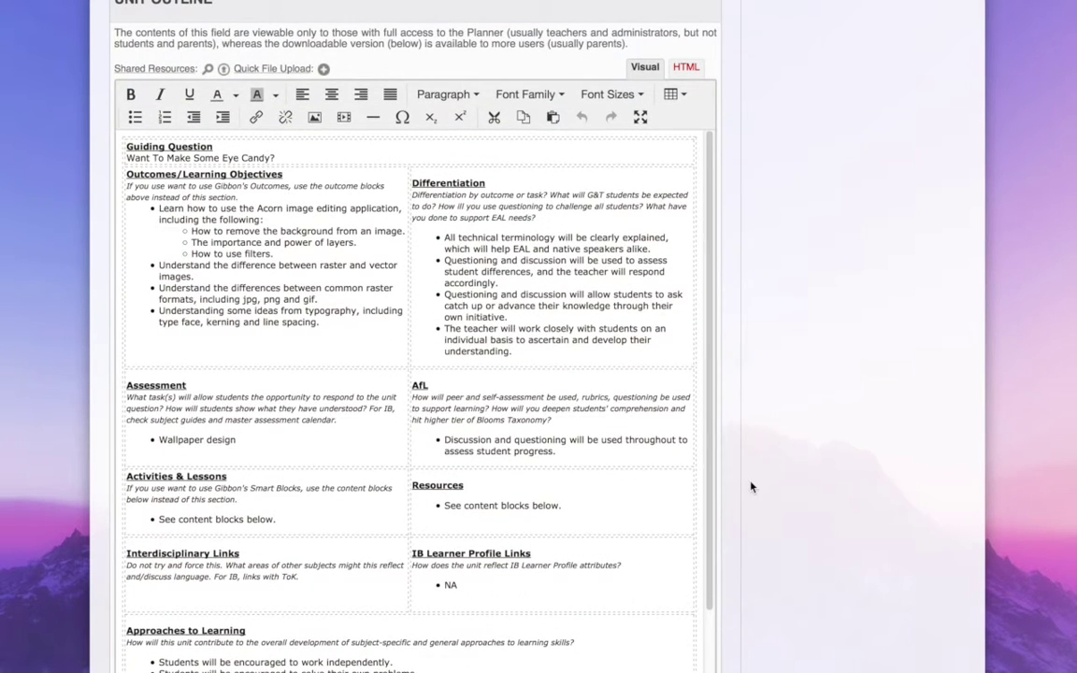
scroll(750, 487, "up", 10)
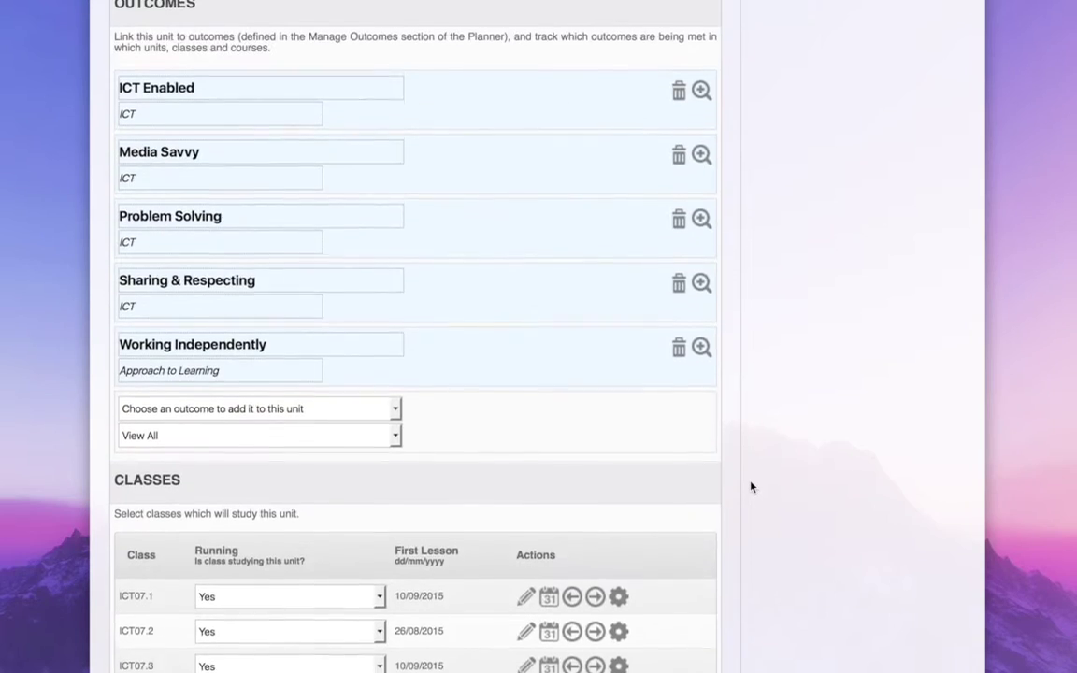
scroll(751, 487, "down", 2)
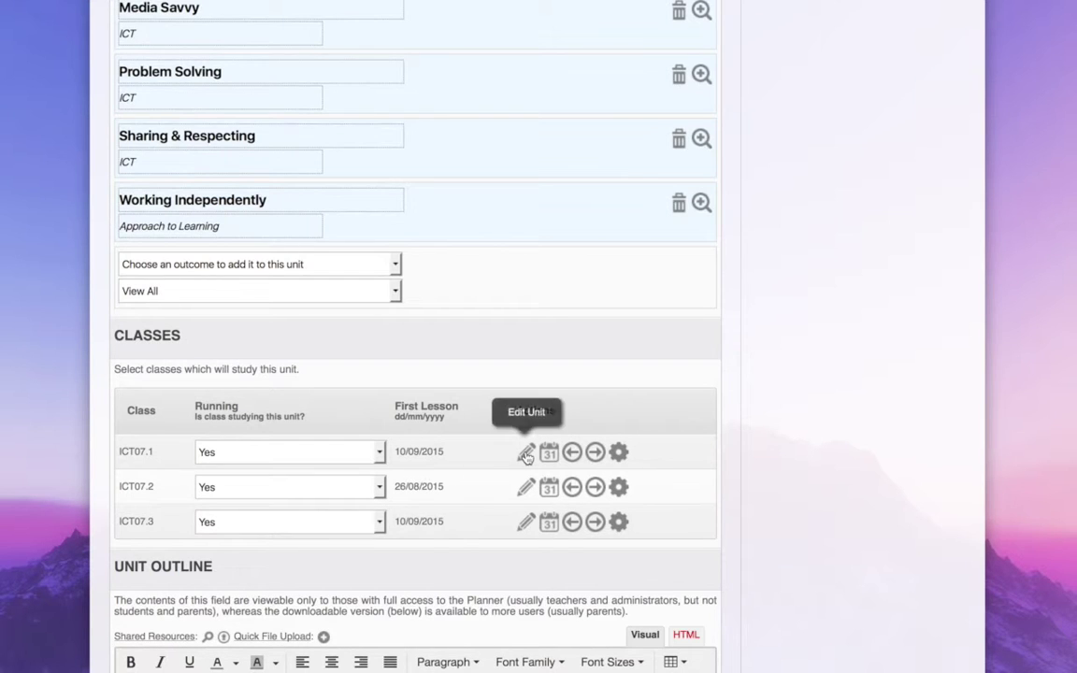
left_click_drag(111, 453, 163, 457)
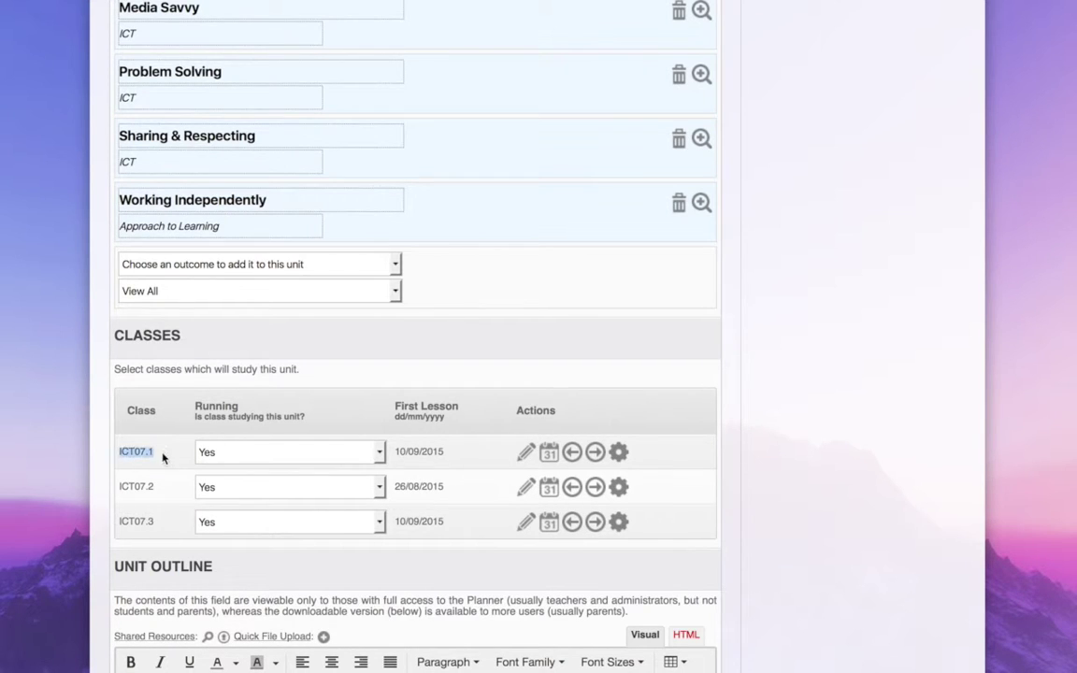
left_click(527, 455)
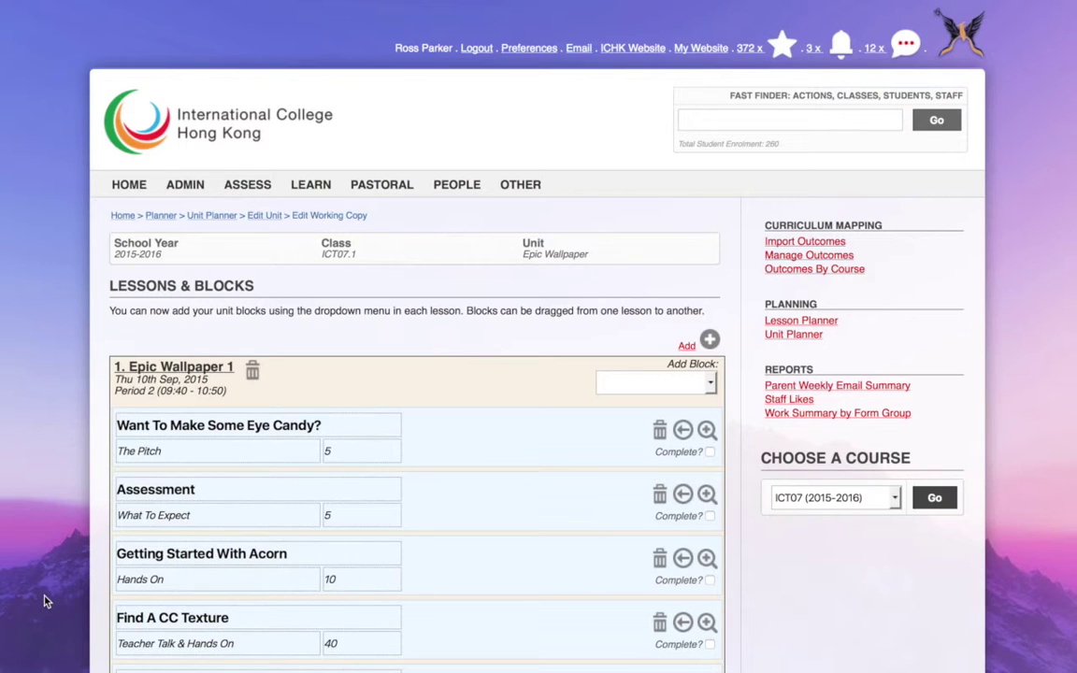
Review the deployed lessons and move the "Use Your Texture" block from Epic Wallpaper 1 to the start of Epic Wallpaper 2
scroll(44, 601, "down", 3)
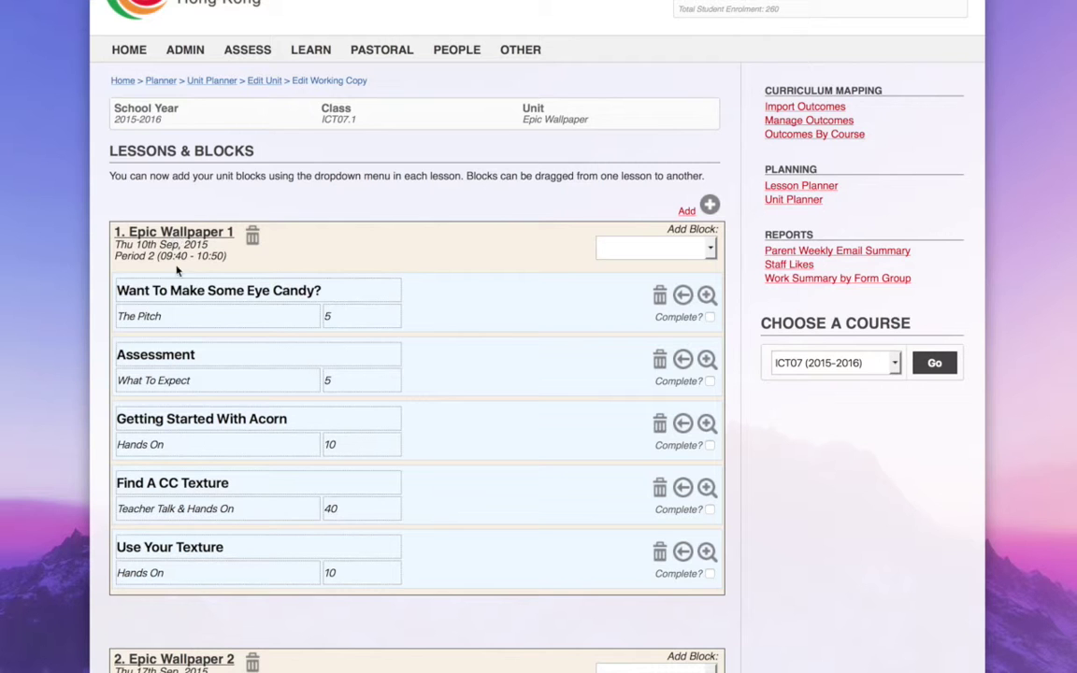
scroll(176, 602, "down", 8)
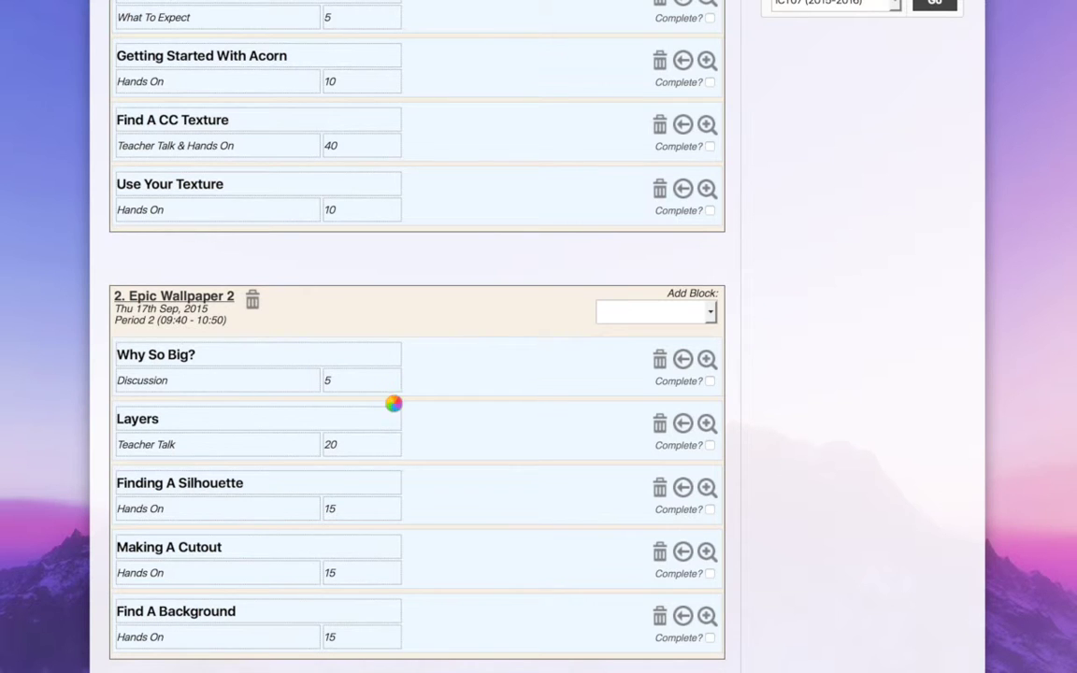
scroll(394, 408, "up", 3)
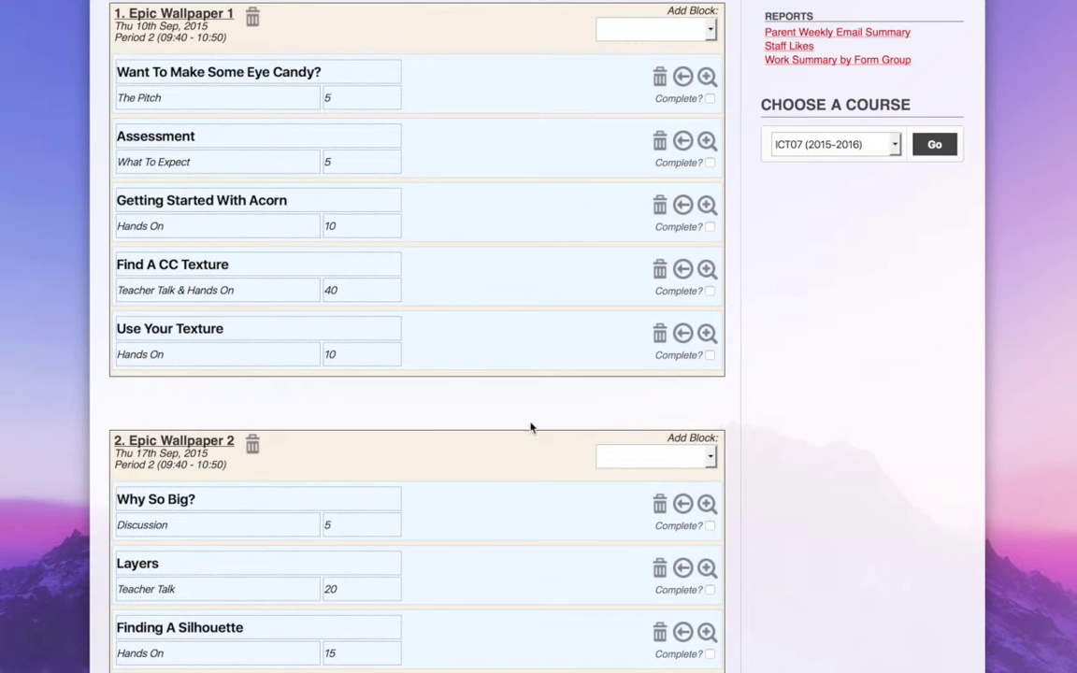
left_click_drag(530, 427, 477, 446)
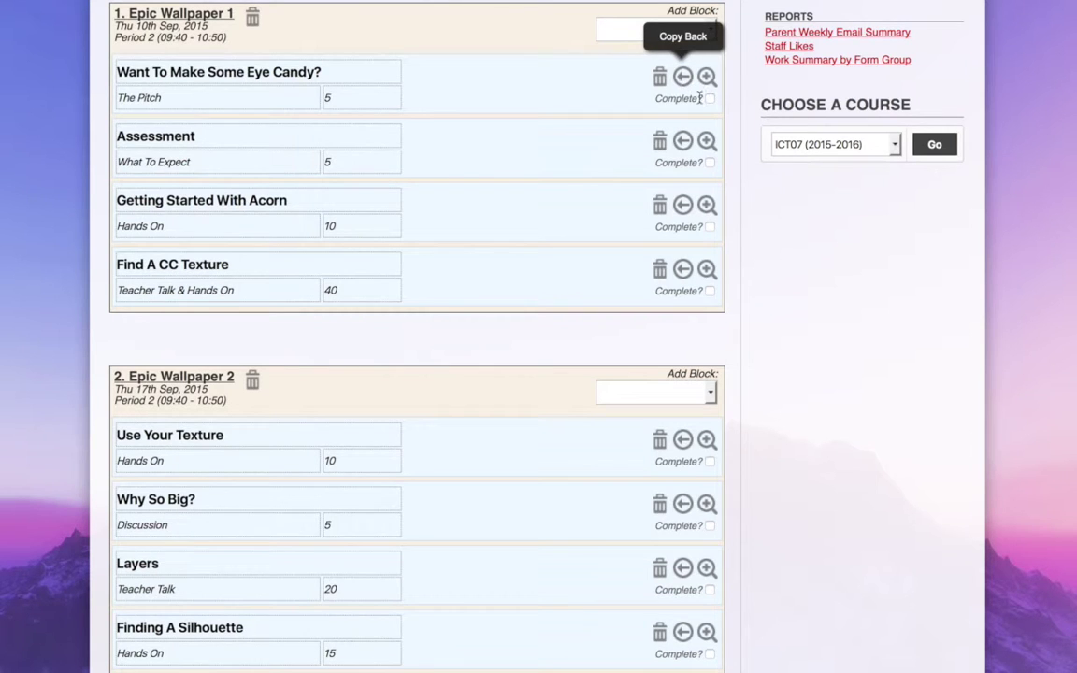
Open the Epic Wallpaper 1 lesson plan from the working copy and review the Smart Block content in its lesson content section
scroll(825, 262, "up", 2)
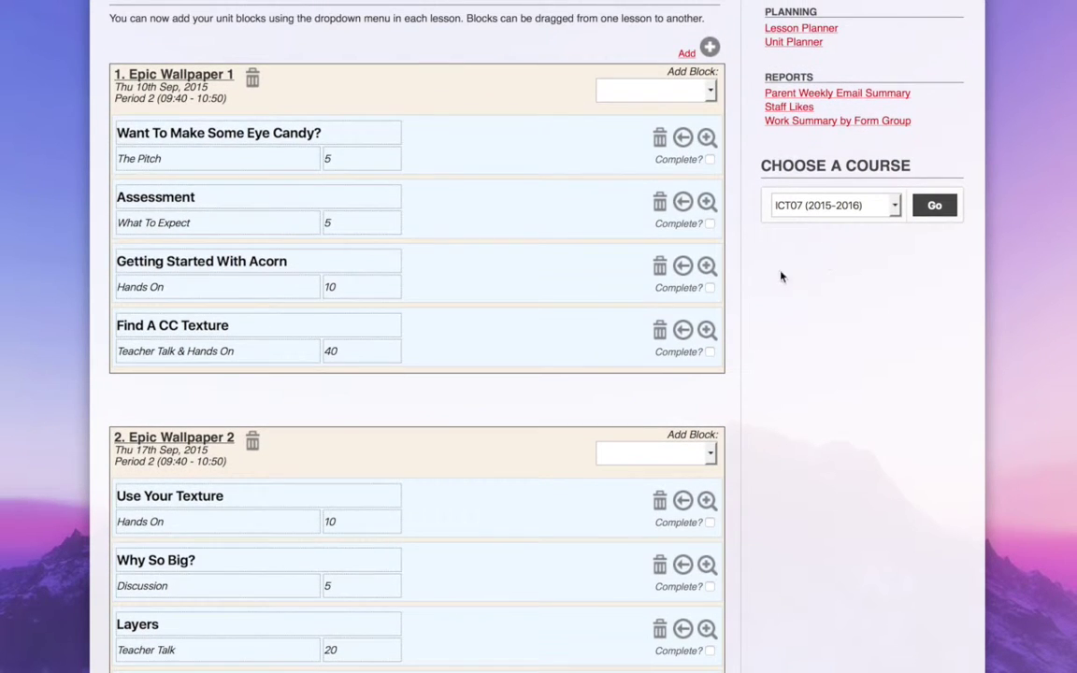
left_click(173, 74)
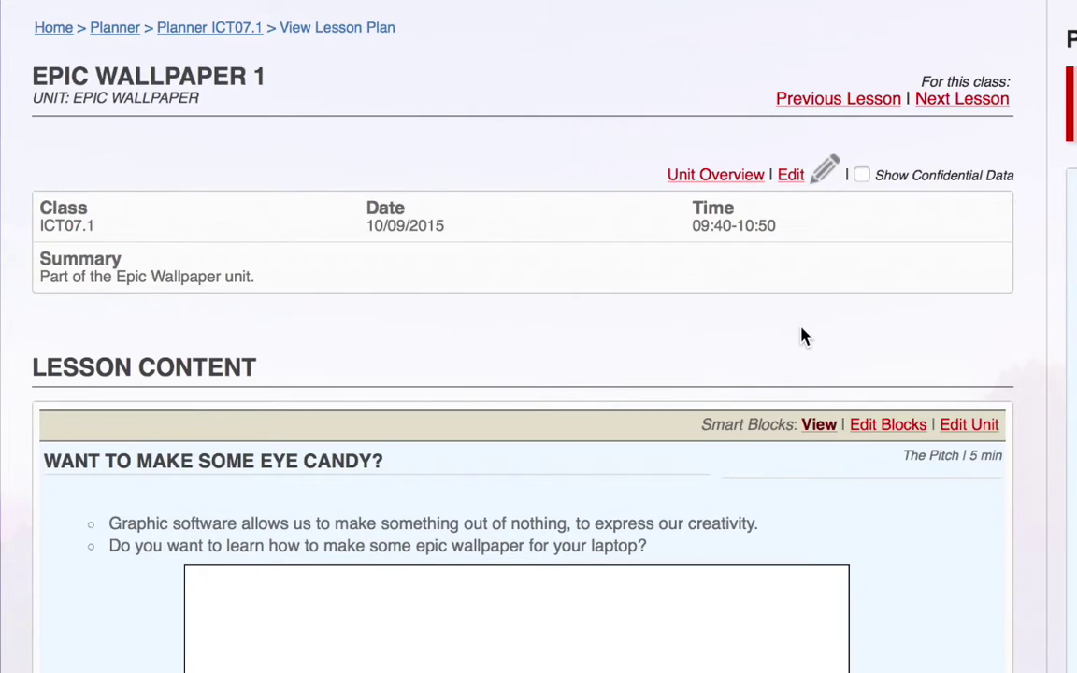
scroll(804, 336, "down", 5)
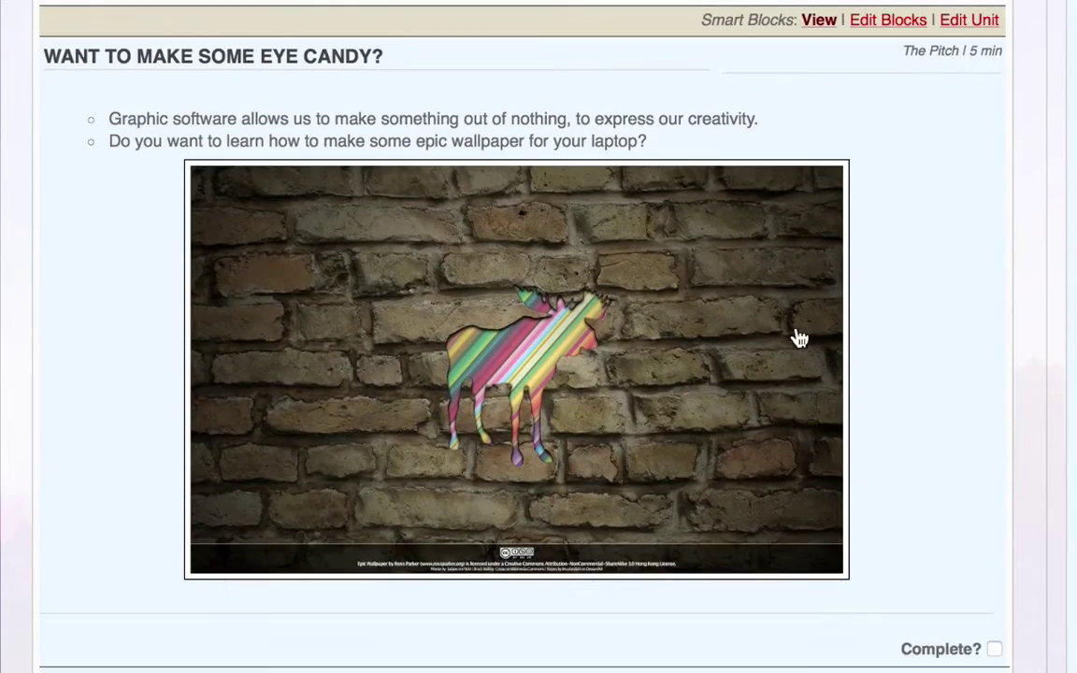
scroll(447, 203, "down", 15)
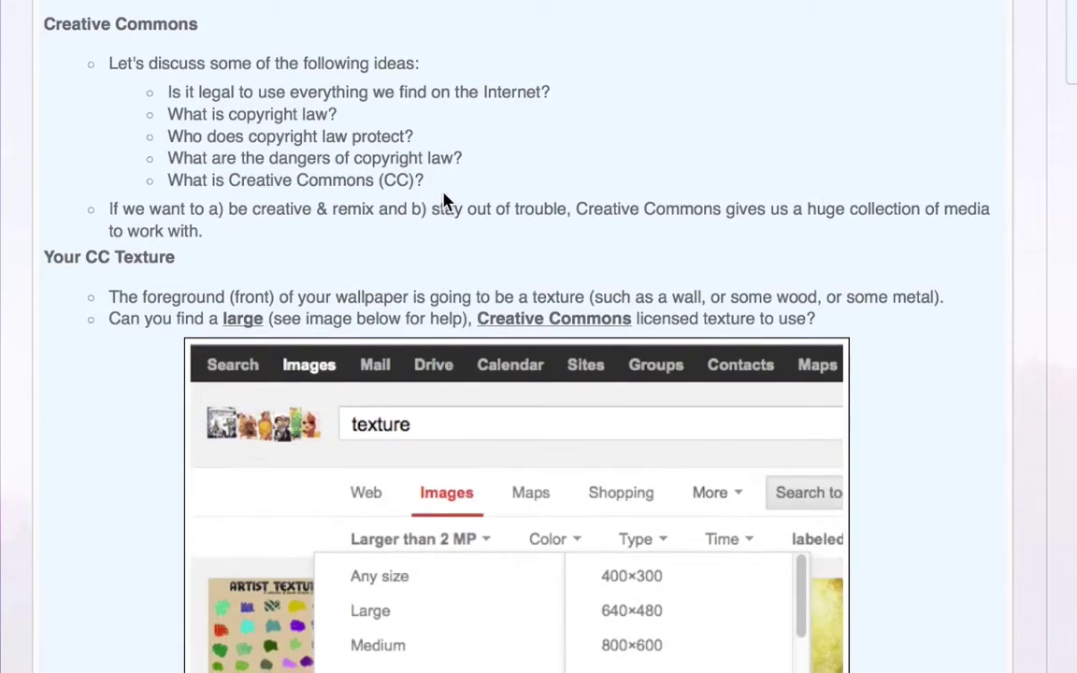
scroll(444, 201, "down", 15)
scroll(447, 203, "up", 3)
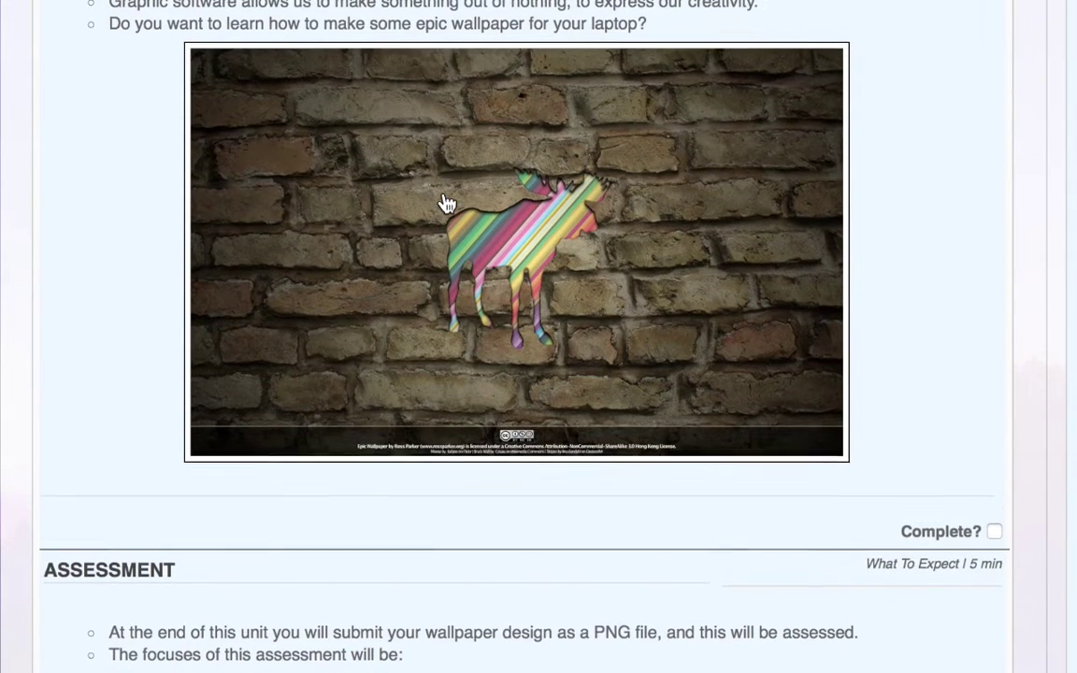
scroll(447, 204, "up", 2)
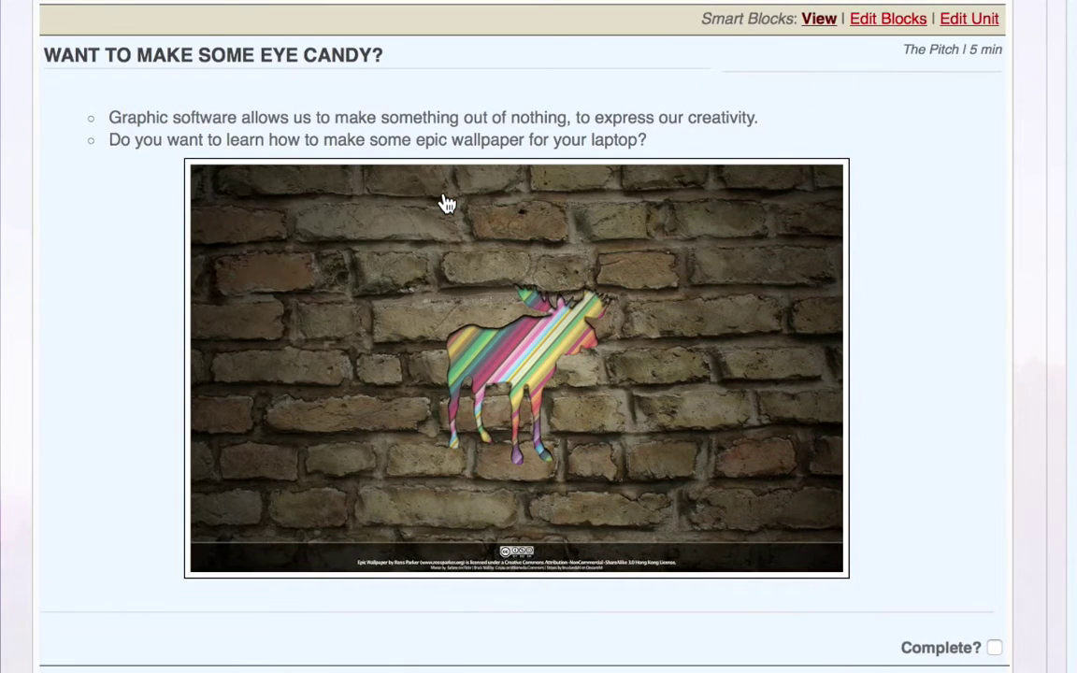